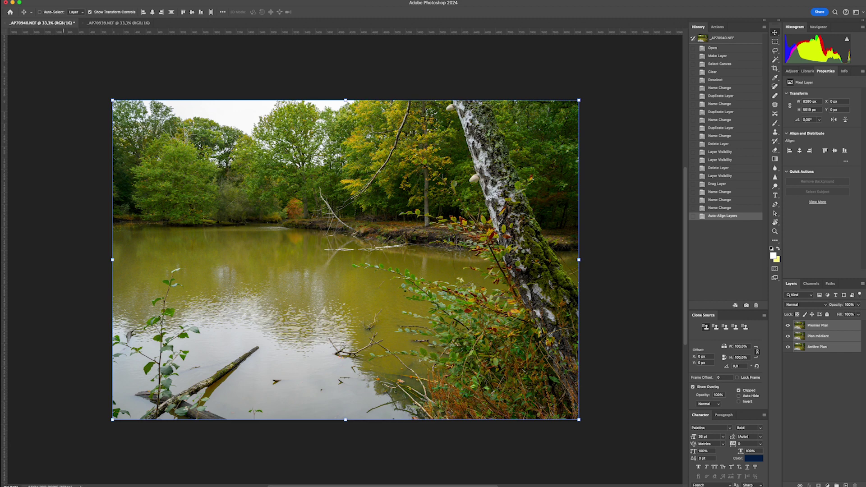
Auto-blend the three aligned layers as a stacked image with seamless tones and colors
{"action": "left_click", "coordinate": [97, 1]}
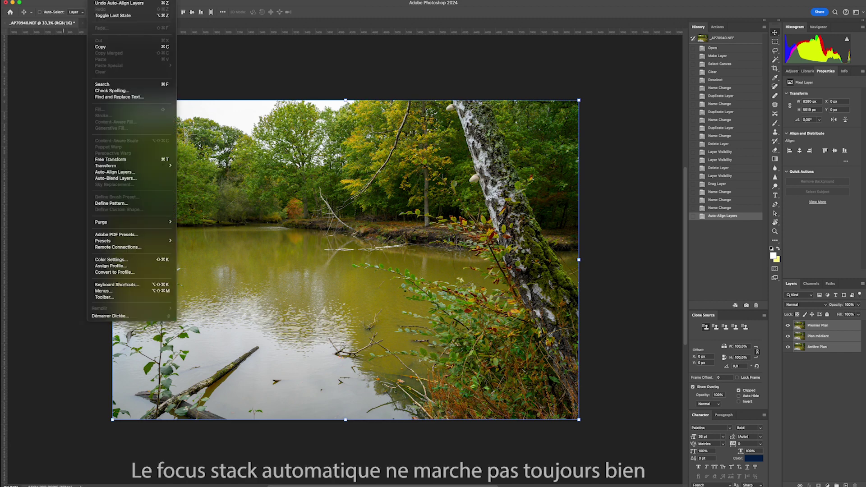
{"action": "left_click", "coordinate": [115, 178]}
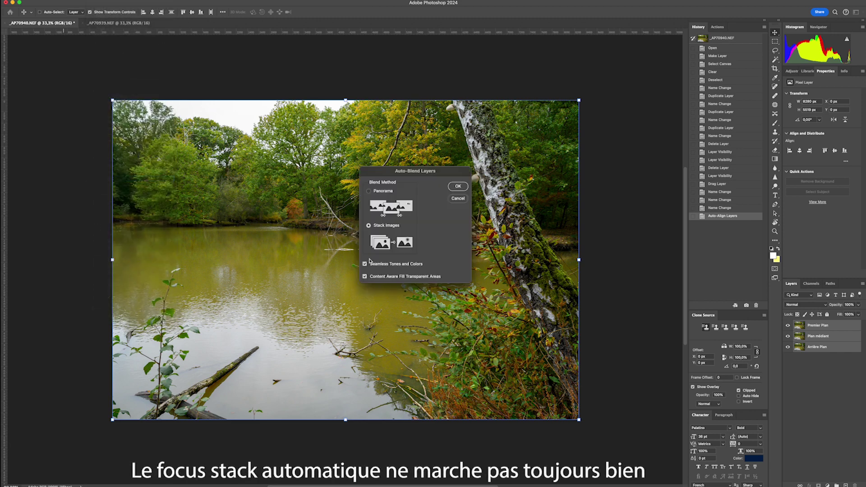
{"action": "left_click", "coordinate": [458, 186]}
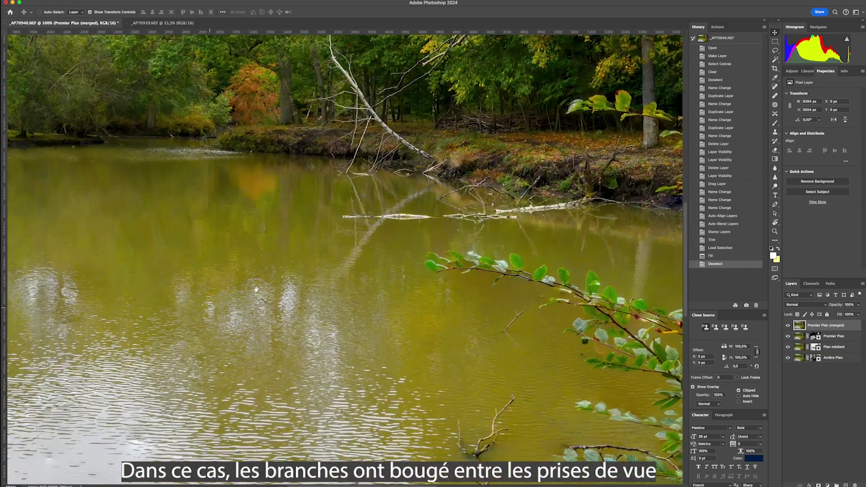
{"action": "left_click_drag", "start_coordinate": [256, 289], "coordinate": [488, 168]}
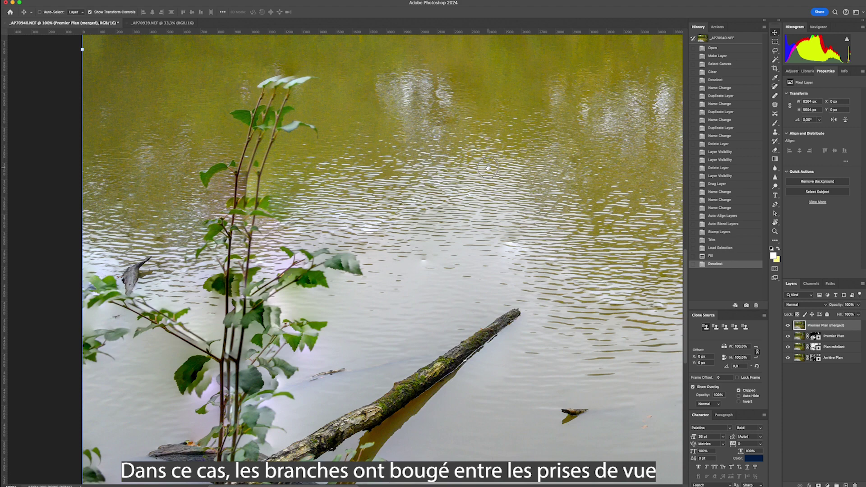
{"action": "scroll", "coordinate": [488, 167], "scroll_direction": "right", "scroll_amount": 15}
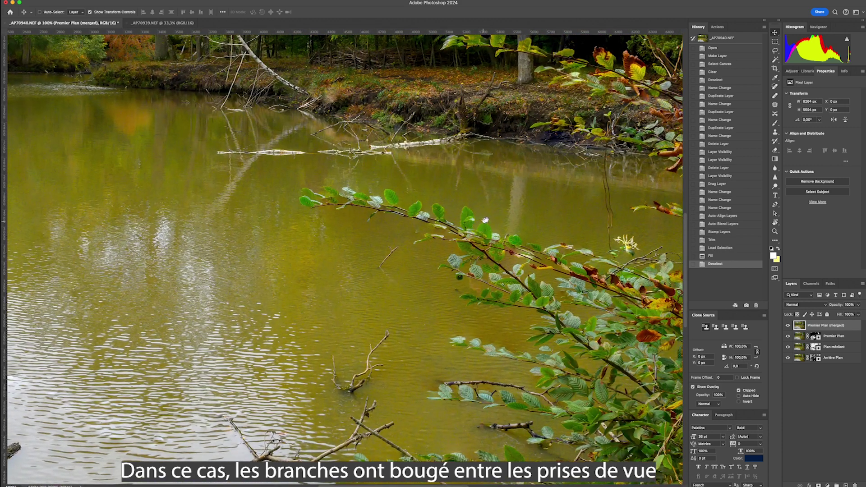
{"action": "mouse_move", "coordinate": [607, 154]}
{"action": "left_mouse_down"}
{"action": "mouse_move", "coordinate": [630, 216]}
{"action": "mouse_move", "coordinate": [576, 226]}
{"action": "mouse_move", "coordinate": [412, 203]}
{"action": "mouse_move", "coordinate": [497, 118]}
{"action": "left_mouse_up"}
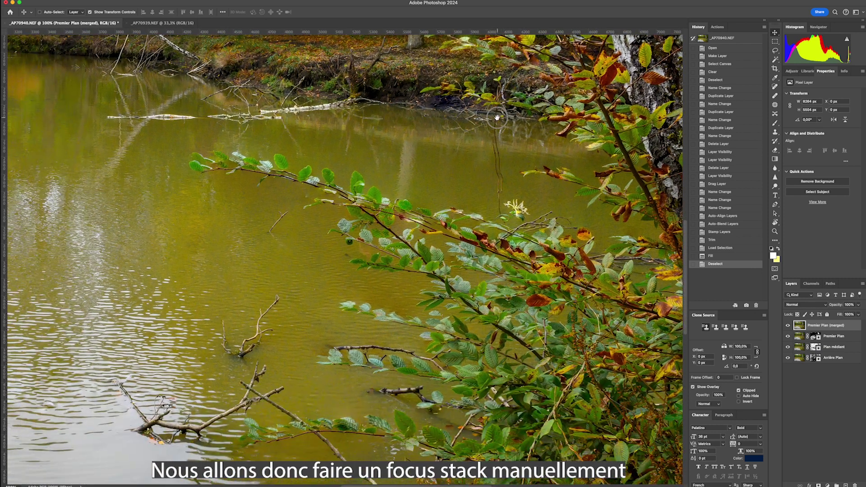
{"action": "scroll", "coordinate": [494, 167], "scroll_direction": "left", "scroll_amount": 5}
{"action": "scroll", "coordinate": [494, 167], "scroll_direction": "down", "scroll_amount": 1}
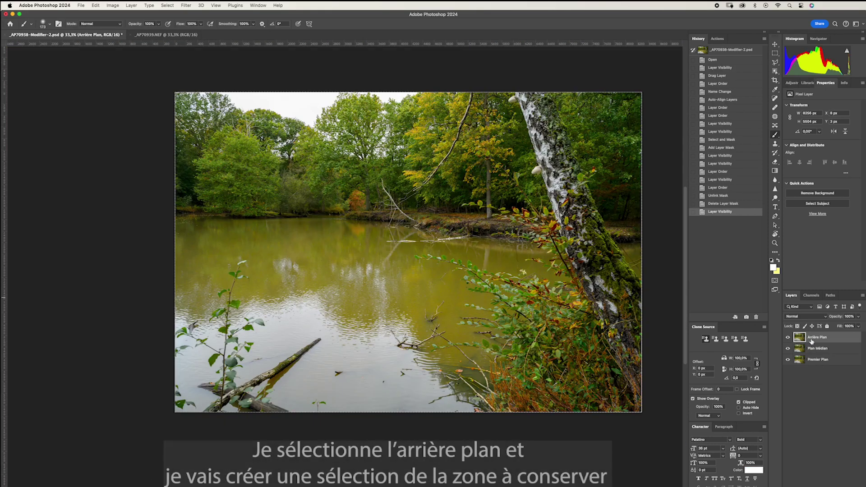
Hide Plan Médian and Premier Plan so only Arrière Plan shows, and open Select and Mask
{"action": "left_click", "coordinate": [788, 348]}
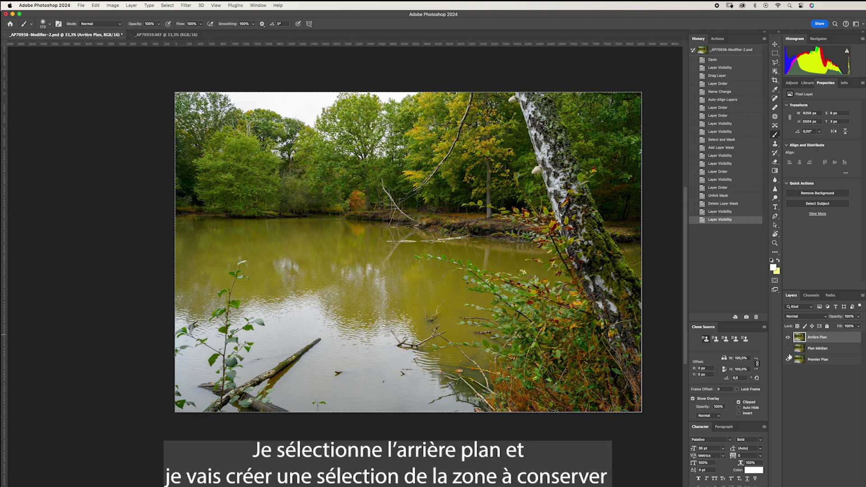
{"action": "left_click", "coordinate": [789, 360]}
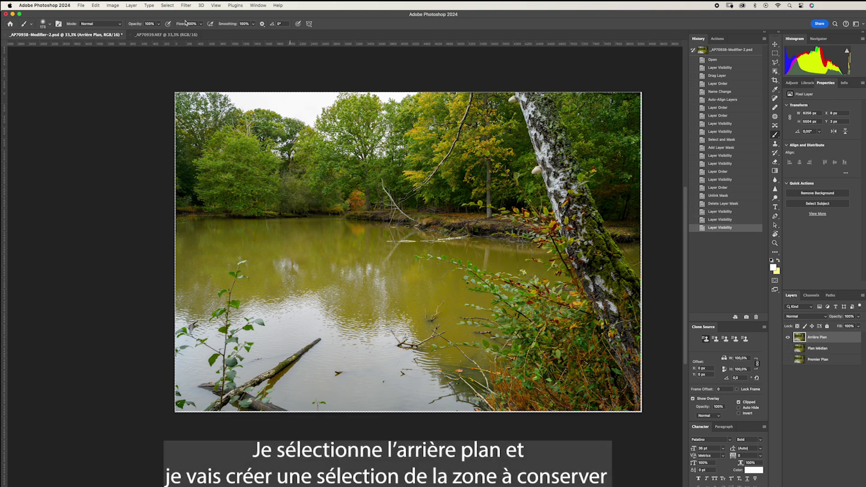
{"action": "left_click", "coordinate": [167, 5]}
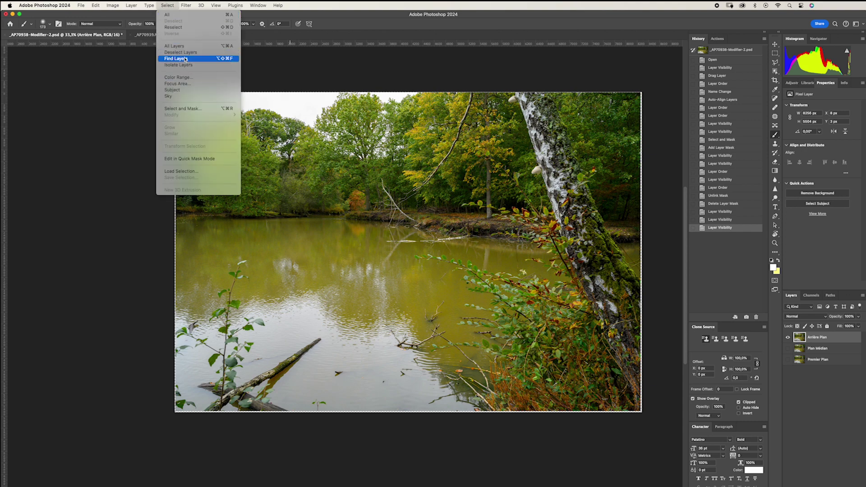
{"action": "left_click", "coordinate": [183, 109]}
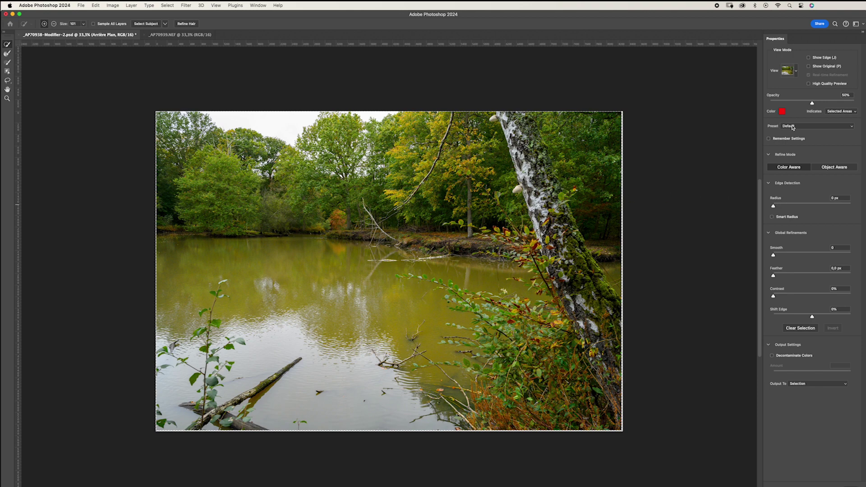
Set the Select and Mask view mode to Onion Skin
{"action": "left_click", "coordinate": [796, 72]}
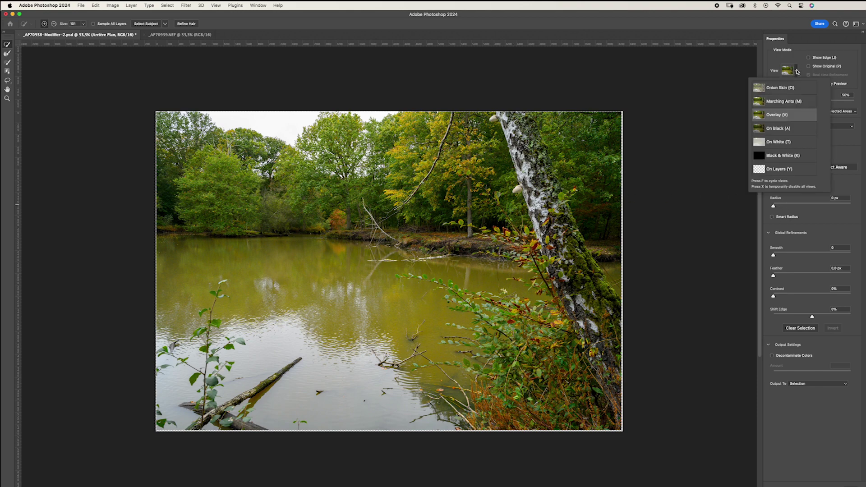
{"action": "left_click", "coordinate": [791, 87]}
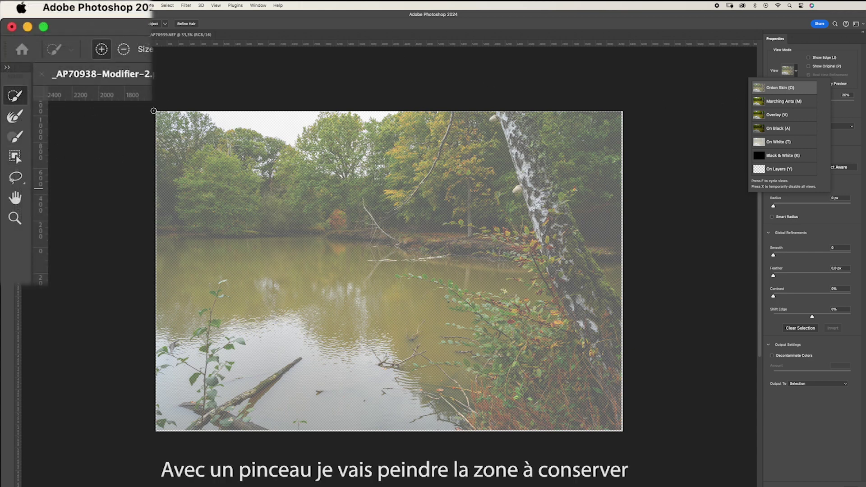
{"action": "left_click", "coordinate": [153, 128]}
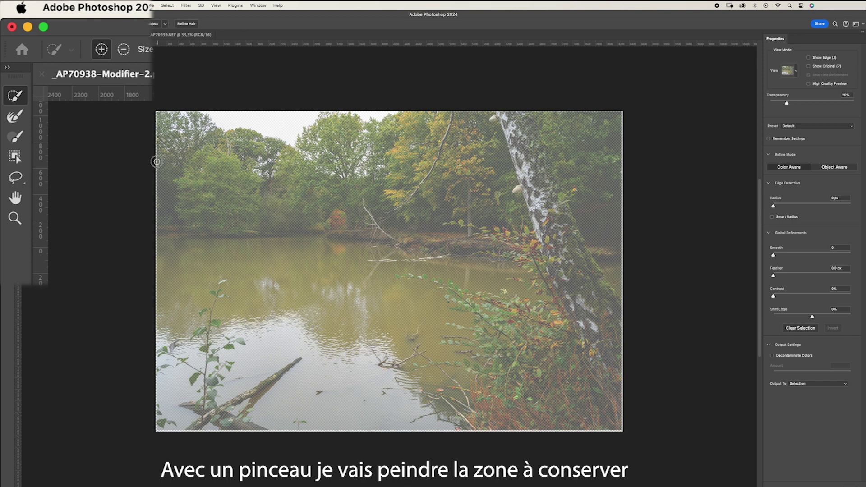
Paint the distant upper-left trees and shore into the selection, then subtract the water
{"action": "left_click_drag", "start_coordinate": [159, 198], "coordinate": [170, 213]}
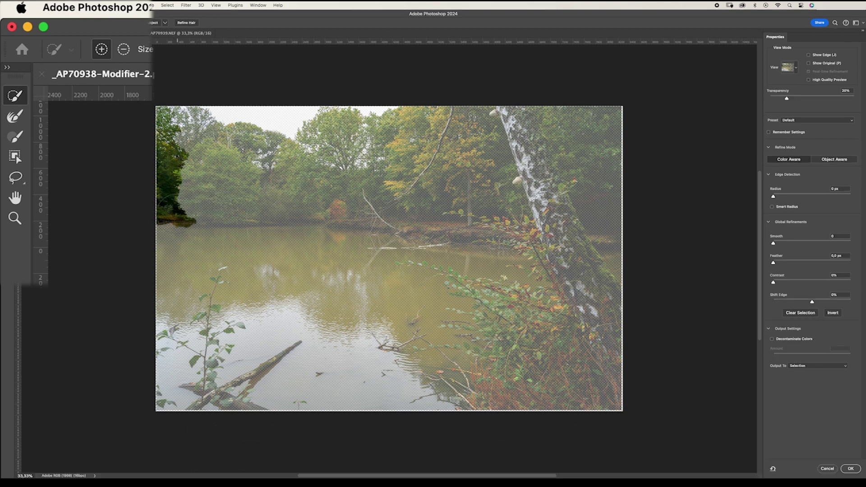
{"action": "mouse_move", "coordinate": [213, 209]}
{"action": "left_mouse_down"}
{"action": "mouse_move", "coordinate": [316, 217]}
{"action": "mouse_move", "coordinate": [325, 174]}
{"action": "mouse_move", "coordinate": [360, 128]}
{"action": "mouse_move", "coordinate": [193, 108]}
{"action": "mouse_move", "coordinate": [172, 118]}
{"action": "left_mouse_up"}
{"action": "left_click", "coordinate": [15, 136]}
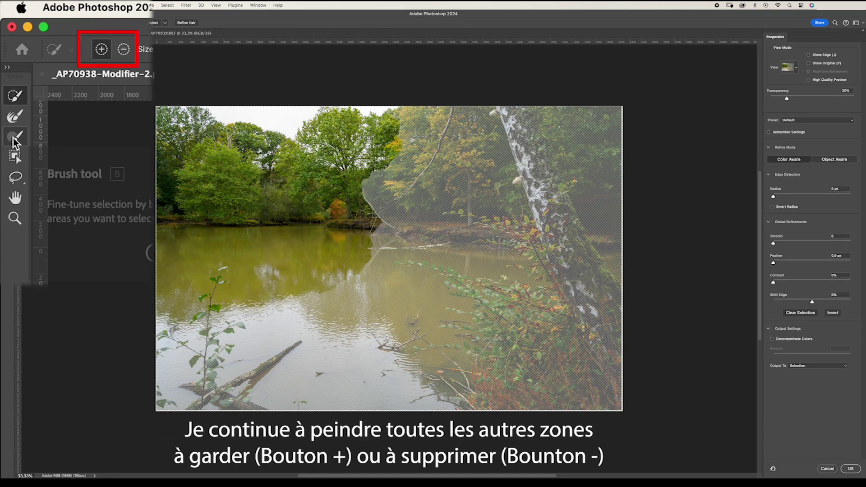
{"action": "left_click", "coordinate": [123, 49]}
{"action": "mouse_move", "coordinate": [347, 209]}
{"action": "left_mouse_down"}
{"action": "mouse_move", "coordinate": [361, 218]}
{"action": "mouse_move", "coordinate": [354, 266]}
{"action": "mouse_move", "coordinate": [189, 311]}
{"action": "mouse_move", "coordinate": [212, 289]}
{"action": "mouse_move", "coordinate": [180, 271]}
{"action": "mouse_move", "coordinate": [221, 253]}
{"action": "mouse_move", "coordinate": [244, 280]}
{"action": "mouse_move", "coordinate": [173, 298]}
{"action": "left_mouse_up"}
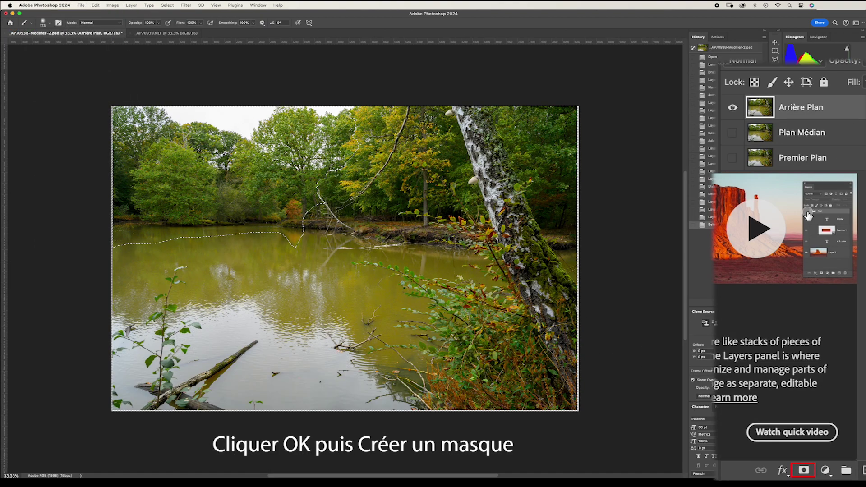
Add a layer mask to Arrière Plan from the selection and show the other two layers
{"action": "left_click", "coordinate": [810, 471]}
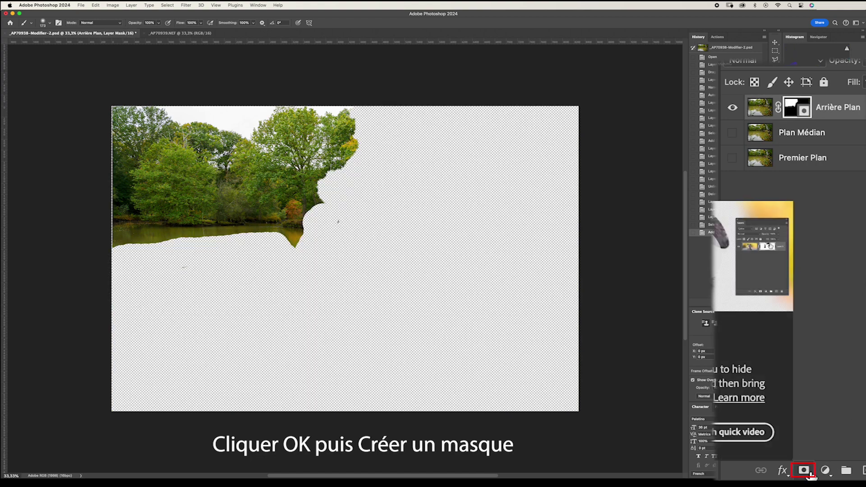
{"action": "left_click", "coordinate": [733, 136]}
{"action": "left_click", "coordinate": [733, 157]}
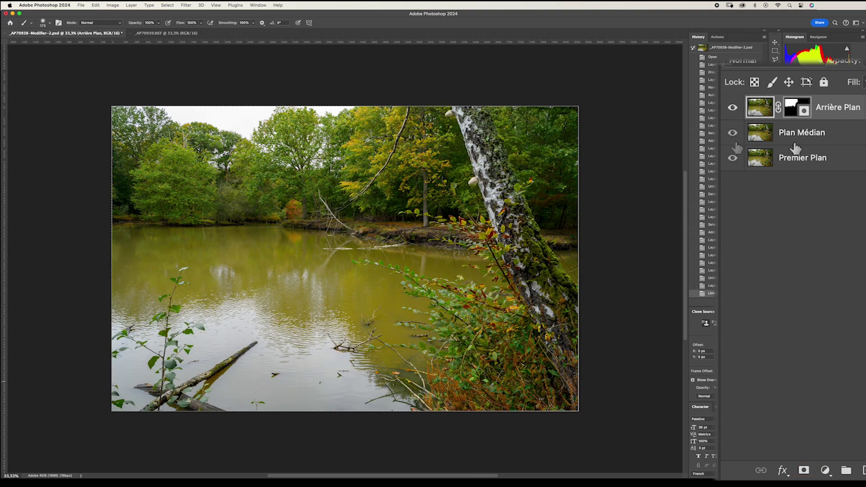
Copy the Arrière Plan mask onto Plan Médian and invert it
{"action": "left_click_drag", "start_coordinate": [793, 110], "coordinate": [785, 141]}
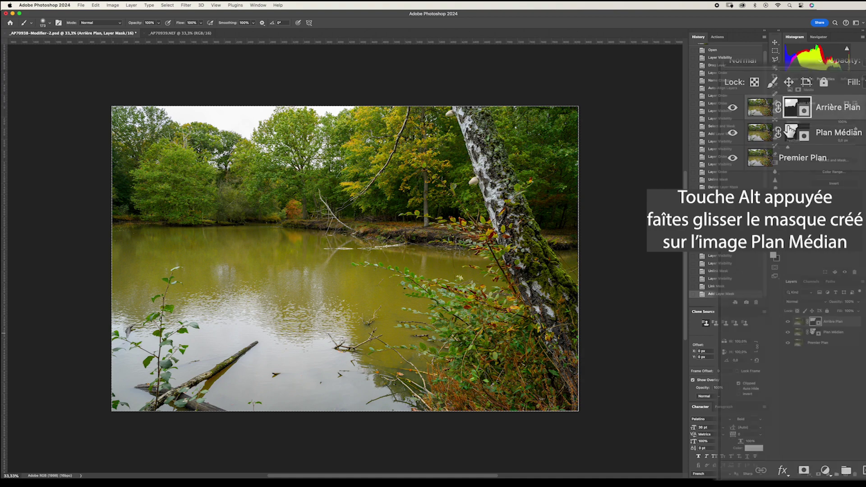
{"action": "key", "text": "super+i"}
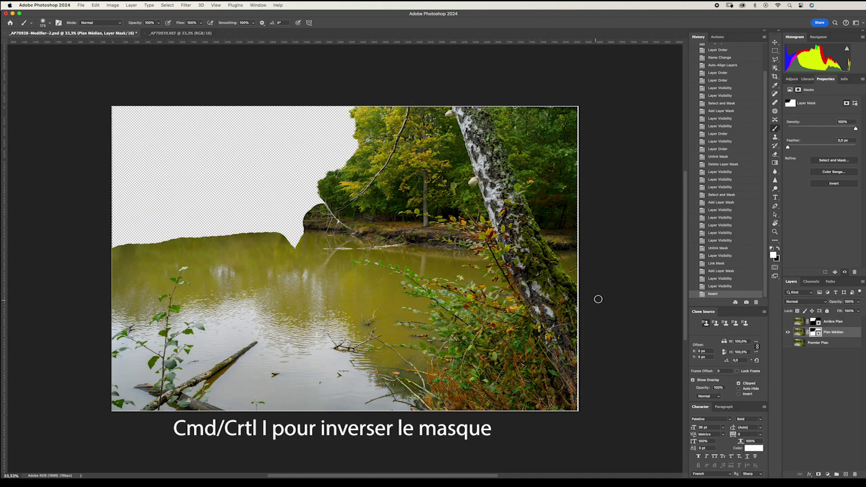
{"action": "left_click", "coordinate": [167, 5]}
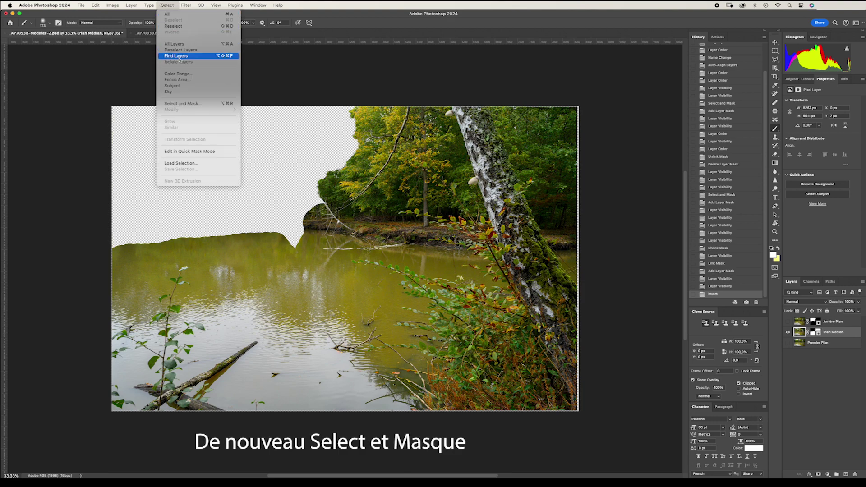
In Select and Mask on Plan Médian, paint the birch trunk and lower-right foliage out
{"action": "left_click", "coordinate": [180, 104]}
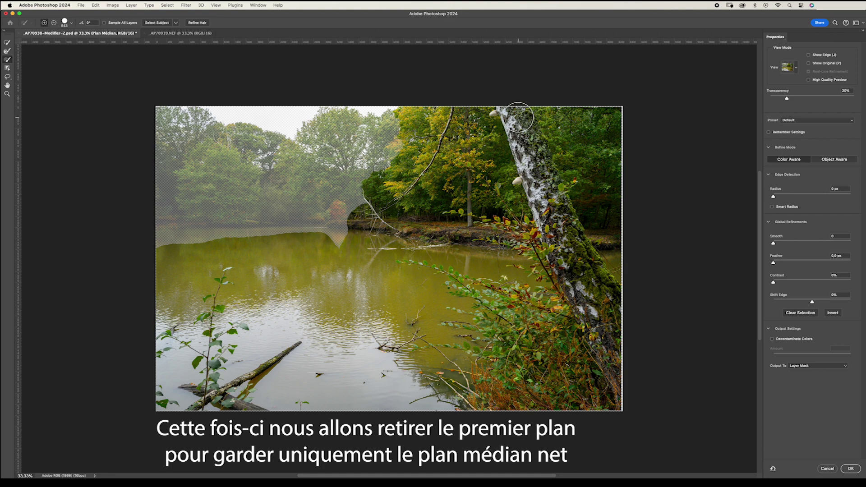
{"action": "mouse_move", "coordinate": [519, 117]}
{"action": "left_mouse_down"}
{"action": "mouse_move", "coordinate": [592, 286]}
{"action": "mouse_move", "coordinate": [611, 396]}
{"action": "mouse_move", "coordinate": [564, 357]}
{"action": "mouse_move", "coordinate": [527, 379]}
{"action": "left_mouse_up"}
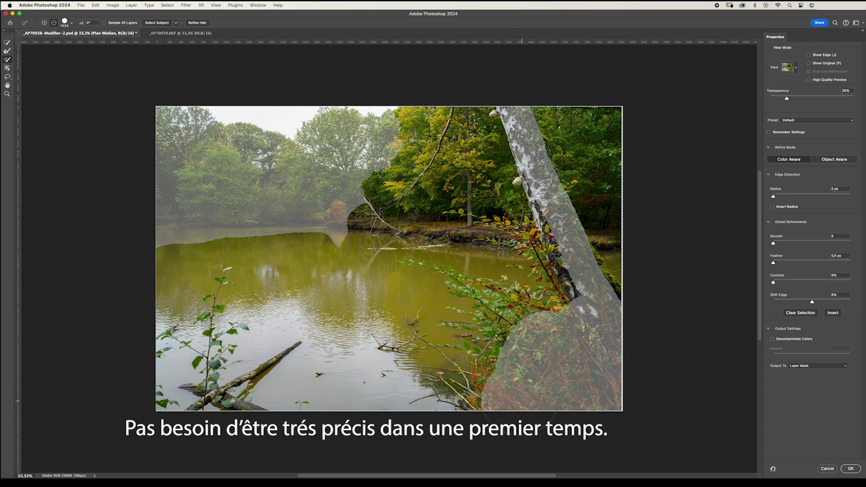
{"action": "left_click_drag", "start_coordinate": [581, 362], "coordinate": [568, 361]}
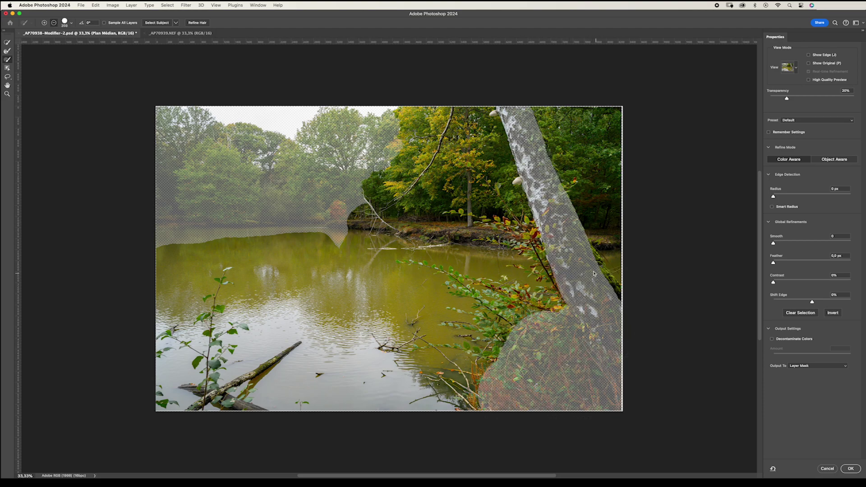
Zoom in and move around the birch trunk to inspect its edges
{"action": "key", "text": "super+1"}
{"action": "scroll", "coordinate": [483, 248], "scroll_direction": "up", "scroll_amount": 5}
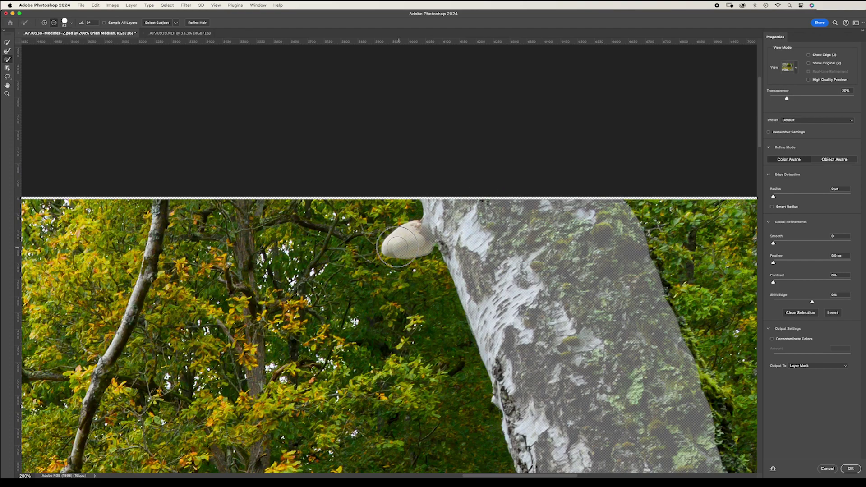
{"action": "scroll", "coordinate": [483, 249], "scroll_direction": "down", "scroll_amount": 5}
{"action": "scroll", "coordinate": [542, 315], "scroll_direction": "down", "scroll_amount": 5}
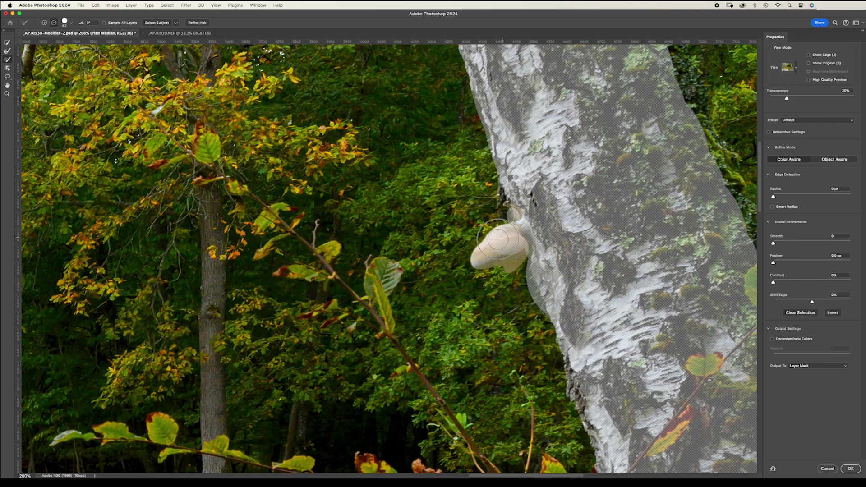
{"action": "scroll", "coordinate": [519, 249], "scroll_direction": "down", "scroll_amount": 5}
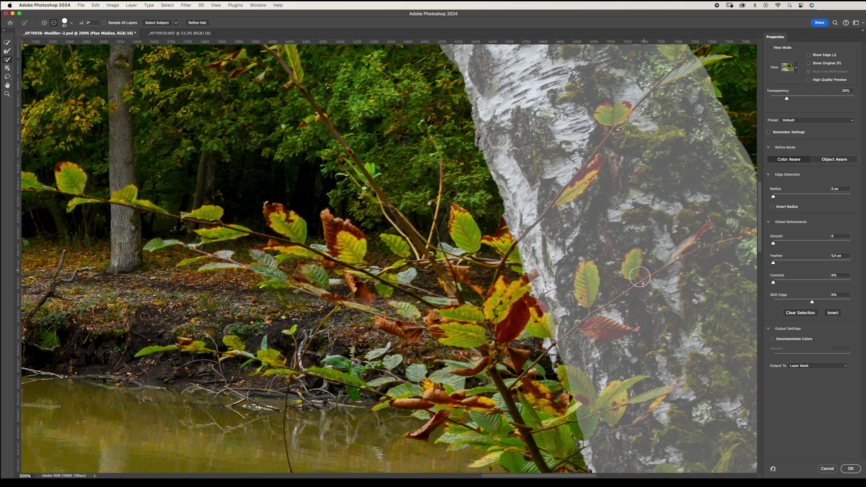
{"action": "scroll", "coordinate": [531, 248], "scroll_direction": "up", "scroll_amount": 5}
{"action": "mouse_move", "coordinate": [618, 153]}
{"action": "left_mouse_down"}
{"action": "mouse_move", "coordinate": [554, 180]}
{"action": "mouse_move", "coordinate": [577, 265]}
{"action": "left_mouse_up"}
{"action": "scroll", "coordinate": [577, 265], "scroll_direction": "up", "scroll_amount": 3}
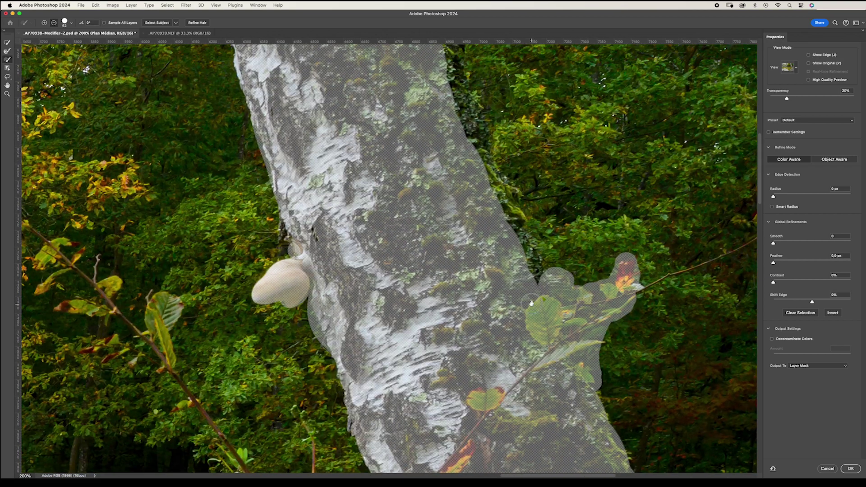
Refine the selection edge along the trunk, below the mushroom and around the orange leaf
{"action": "left_click_drag", "start_coordinate": [449, 50], "coordinate": [490, 224]}
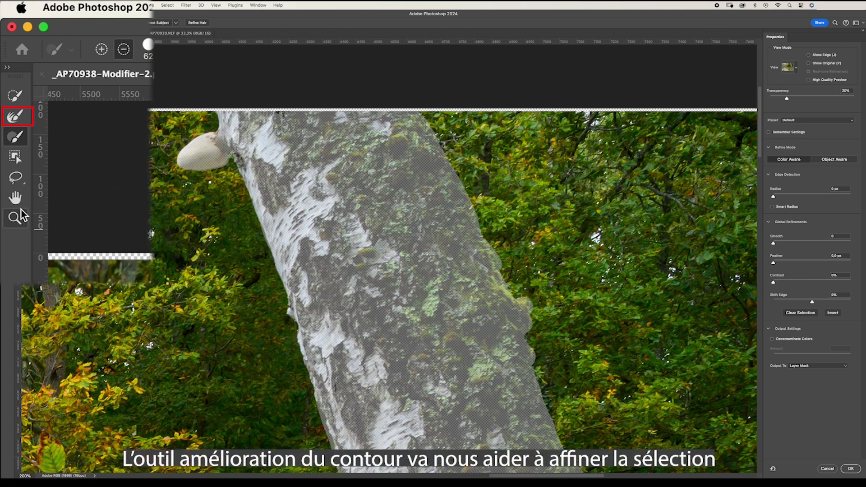
{"action": "left_click", "coordinate": [16, 120]}
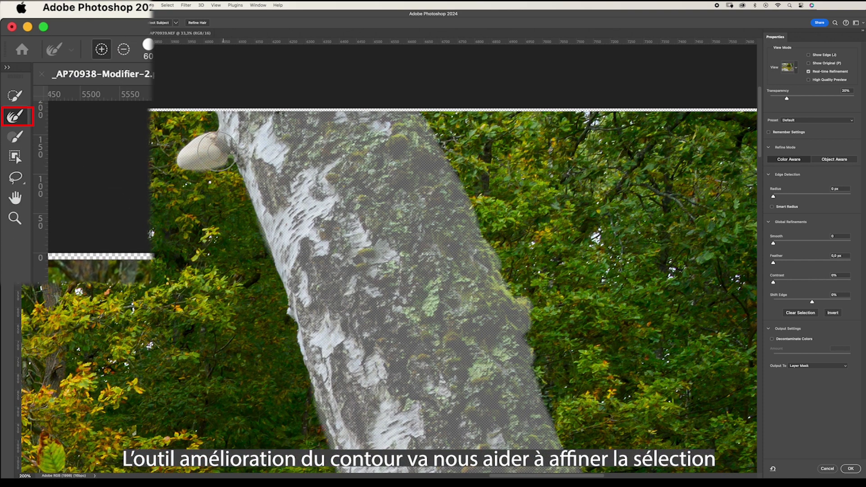
{"action": "left_click_drag", "start_coordinate": [294, 290], "coordinate": [293, 305]}
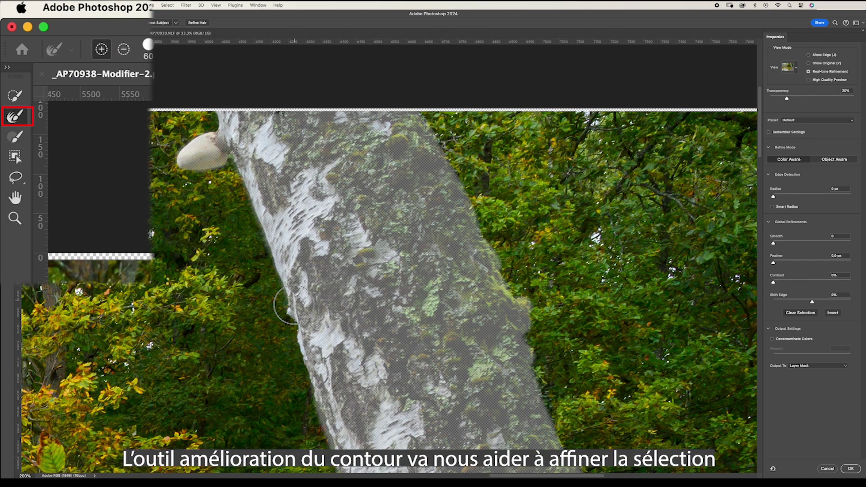
{"action": "left_click_drag", "start_coordinate": [309, 336], "coordinate": [336, 427]}
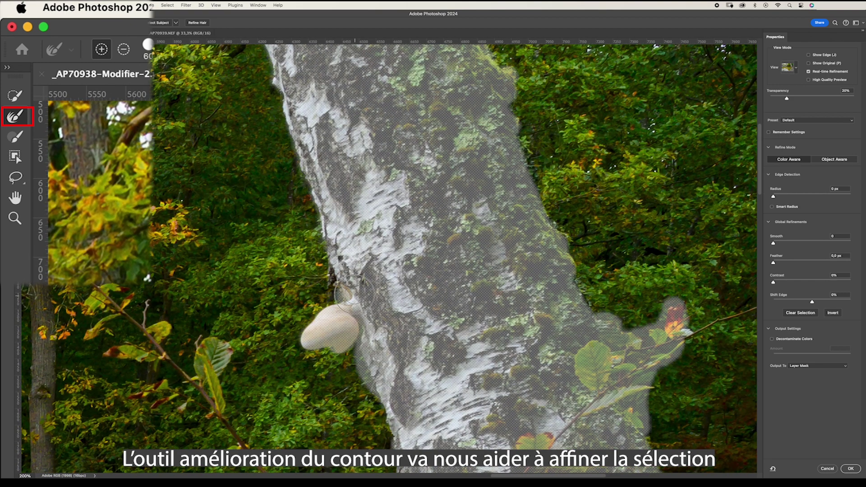
{"action": "left_click_drag", "start_coordinate": [366, 343], "coordinate": [367, 369]}
{"action": "mouse_move", "coordinate": [675, 310]}
{"action": "left_mouse_down"}
{"action": "mouse_move", "coordinate": [667, 319]}
{"action": "mouse_move", "coordinate": [671, 357]}
{"action": "mouse_move", "coordinate": [643, 429]}
{"action": "left_mouse_up"}
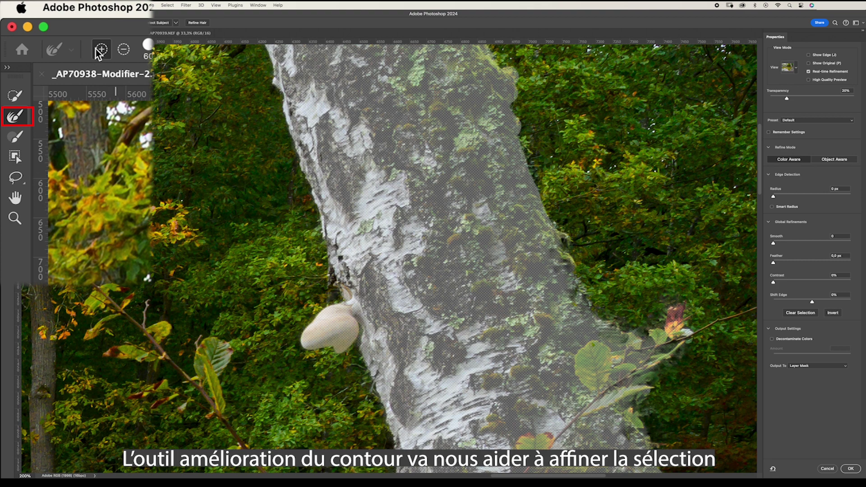
Keep the Refine Edge Brush in add mode and shrink it to 17 px
{"action": "left_click", "coordinate": [123, 48]}
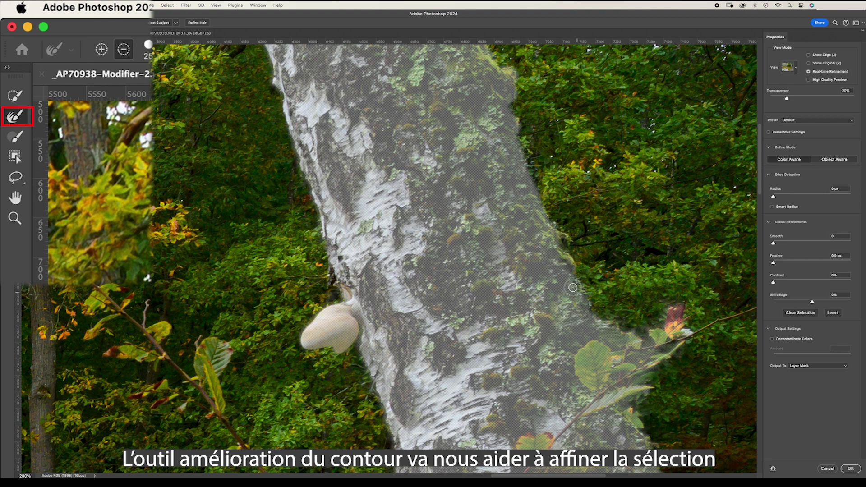
{"action": "left_click", "coordinate": [101, 48]}
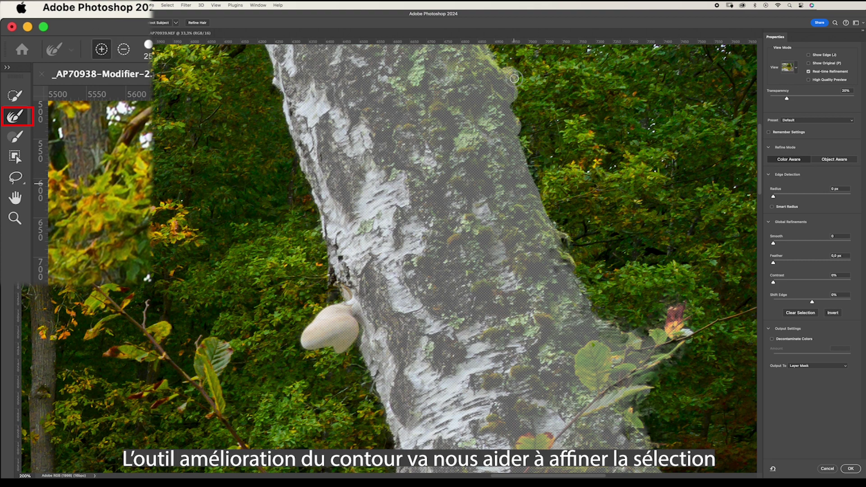
{"action": "scroll", "coordinate": [486, 339], "scroll_direction": "down", "scroll_amount": 5}
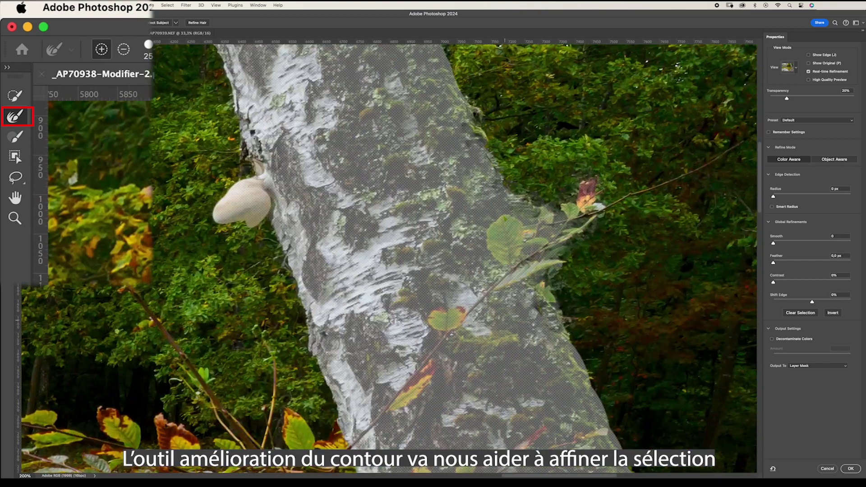
{"action": "left_click_drag", "start_coordinate": [606, 211], "coordinate": [616, 202]}
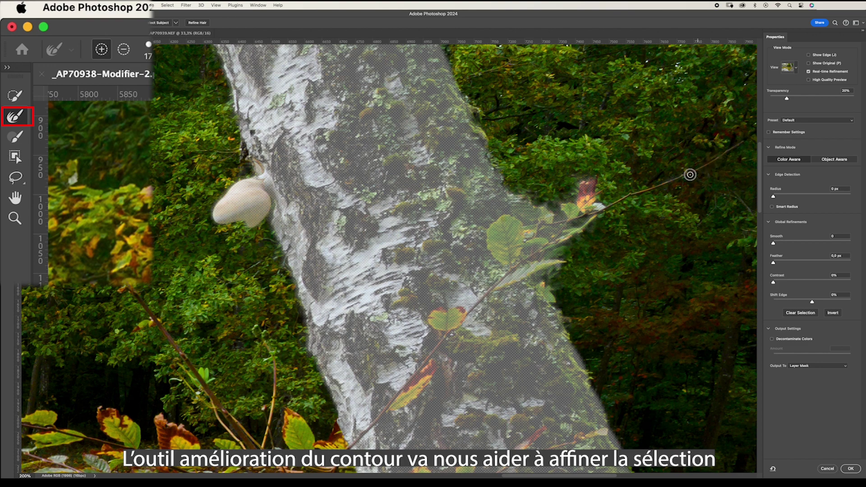
{"action": "left_click", "coordinate": [789, 67]}
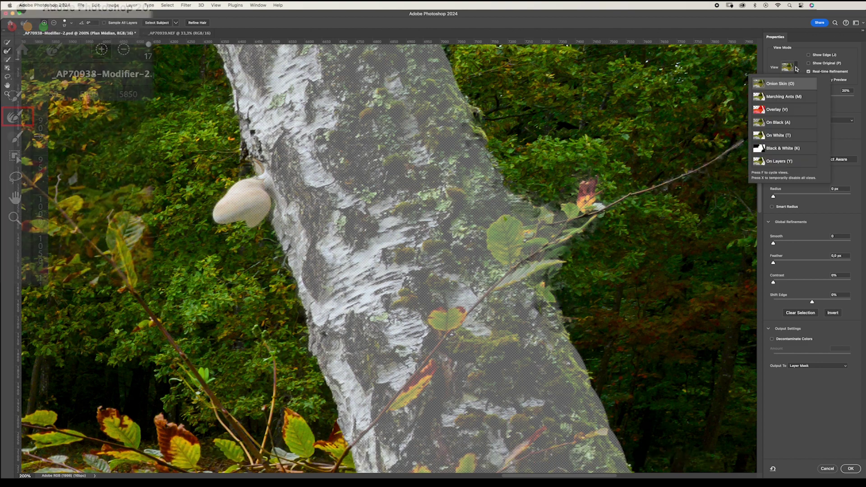
{"action": "left_click", "coordinate": [795, 110]}
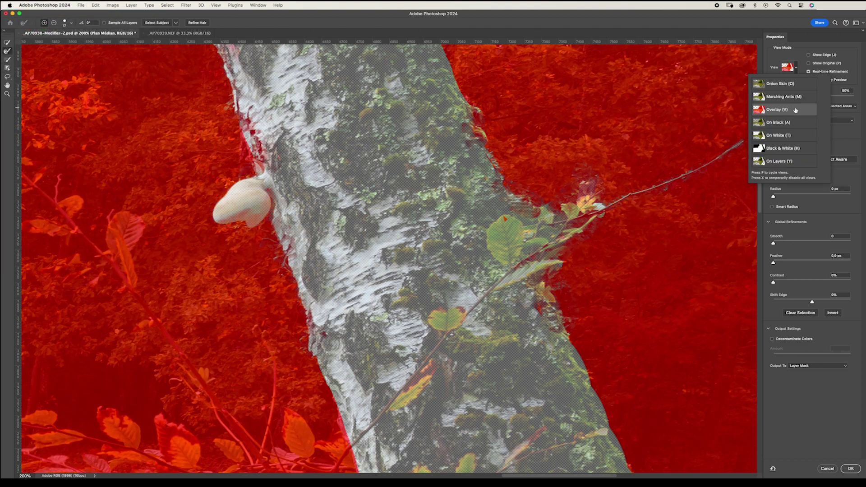
{"action": "scroll", "coordinate": [323, 331], "scroll_direction": "down", "scroll_amount": 5}
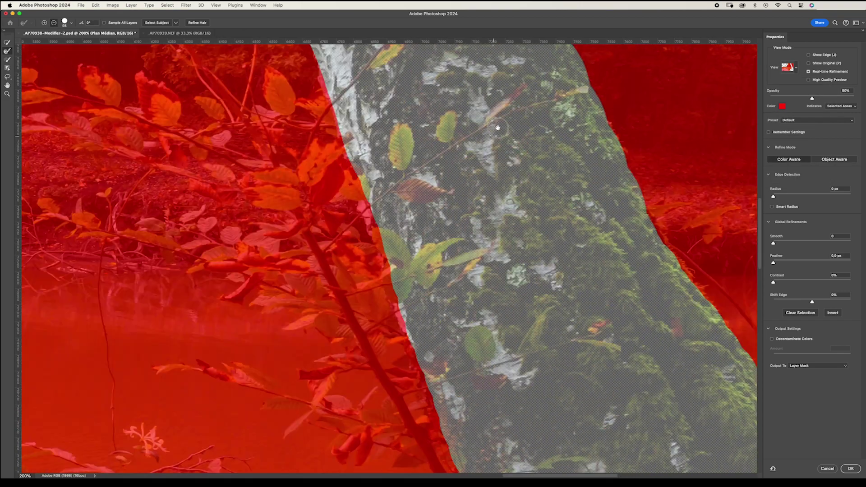
{"action": "scroll", "coordinate": [361, 325], "scroll_direction": "down", "scroll_amount": 5}
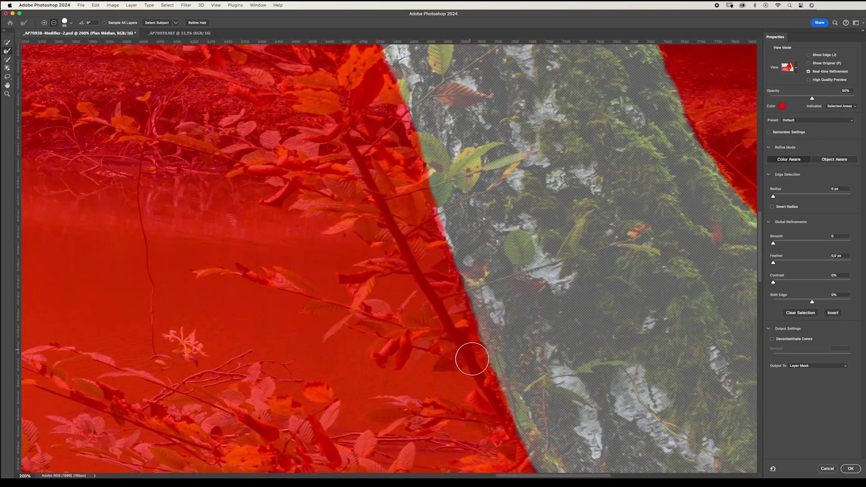
{"action": "key", "text": "o"}
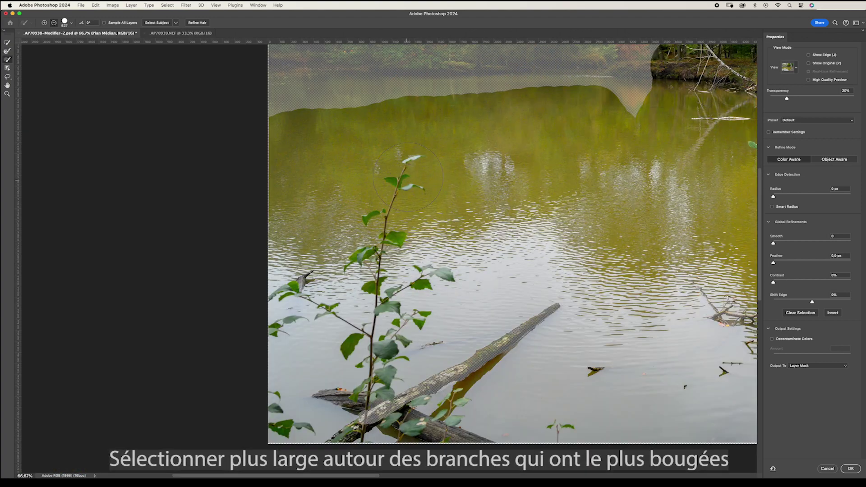
Add the sapling, the bottom-left corner and the lower-left leaves to the selection
{"action": "mouse_move", "coordinate": [405, 167]}
{"action": "left_mouse_down"}
{"action": "mouse_move", "coordinate": [372, 379]}
{"action": "mouse_move", "coordinate": [408, 422]}
{"action": "mouse_move", "coordinate": [451, 410]}
{"action": "left_mouse_up"}
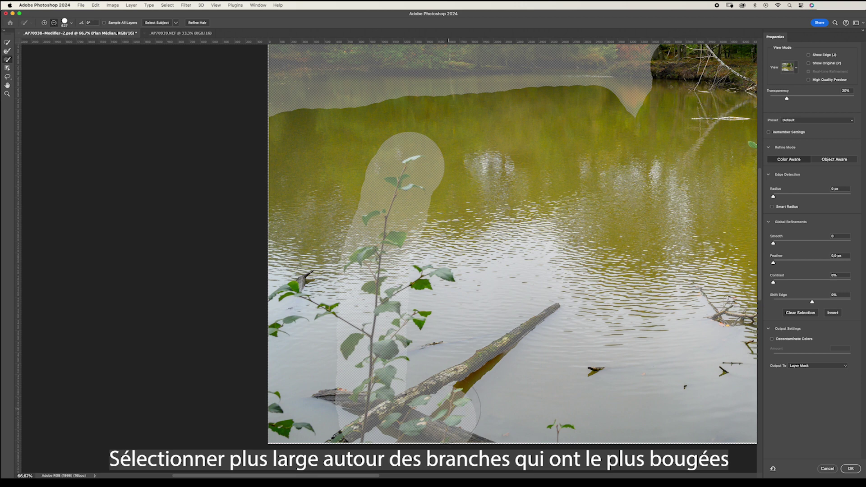
{"action": "left_click_drag", "start_coordinate": [329, 440], "coordinate": [298, 419]}
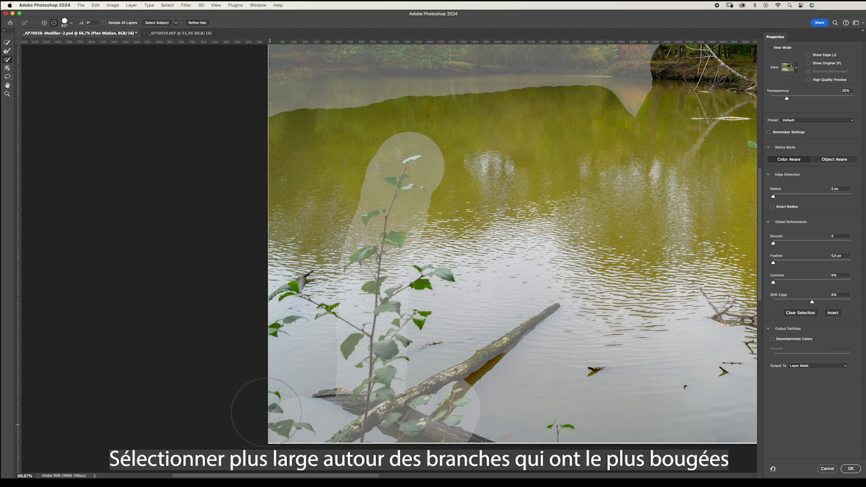
{"action": "mouse_move", "coordinate": [270, 328]}
{"action": "left_mouse_down"}
{"action": "mouse_move", "coordinate": [343, 322]}
{"action": "mouse_move", "coordinate": [363, 340]}
{"action": "mouse_move", "coordinate": [291, 397]}
{"action": "mouse_move", "coordinate": [433, 276]}
{"action": "mouse_move", "coordinate": [456, 270]}
{"action": "mouse_move", "coordinate": [420, 266]}
{"action": "mouse_move", "coordinate": [399, 350]}
{"action": "mouse_move", "coordinate": [425, 343]}
{"action": "mouse_move", "coordinate": [414, 380]}
{"action": "left_mouse_up"}
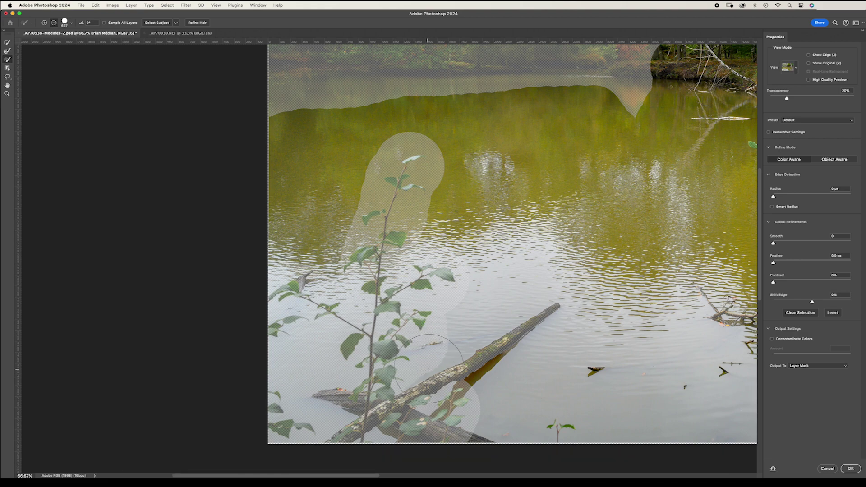
Zoom out to the whole image and enlarge the brush to about 2049 px
{"action": "key", "text": "super+minus"}
{"action": "key", "text": "super+minus"}
{"action": "key", "text": "super+minus"}
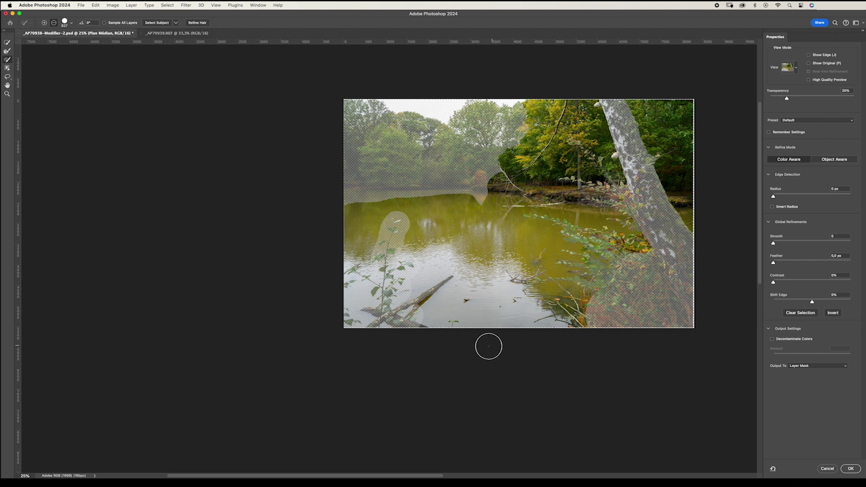
{"action": "key", "text": "super+minus"}
{"action": "left_click_drag", "start_coordinate": [428, 296], "coordinate": [563, 275]}
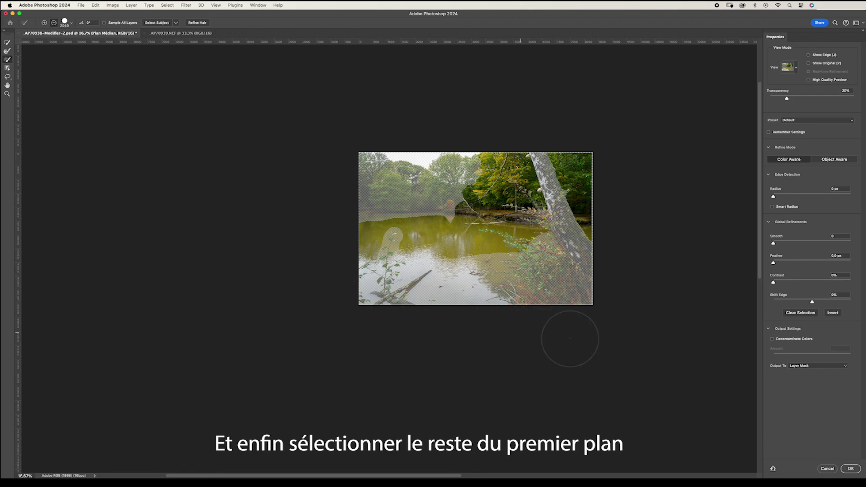
Output Plan Médian's layer mask, soft-paint the tree junction, and show all three layers
{"action": "left_click", "coordinate": [850, 470]}
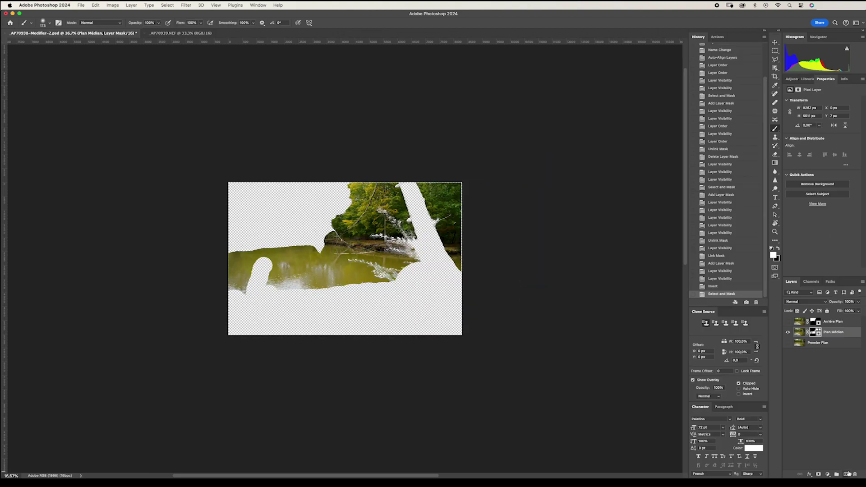
{"action": "left_click", "coordinate": [787, 321]}
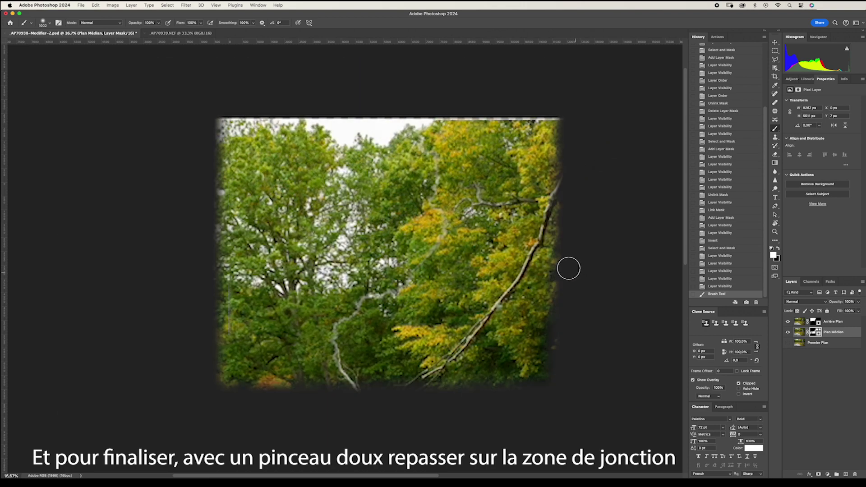
{"action": "left_click_drag", "start_coordinate": [305, 325], "coordinate": [405, 269]}
{"action": "left_click_drag", "start_coordinate": [440, 222], "coordinate": [306, 271]}
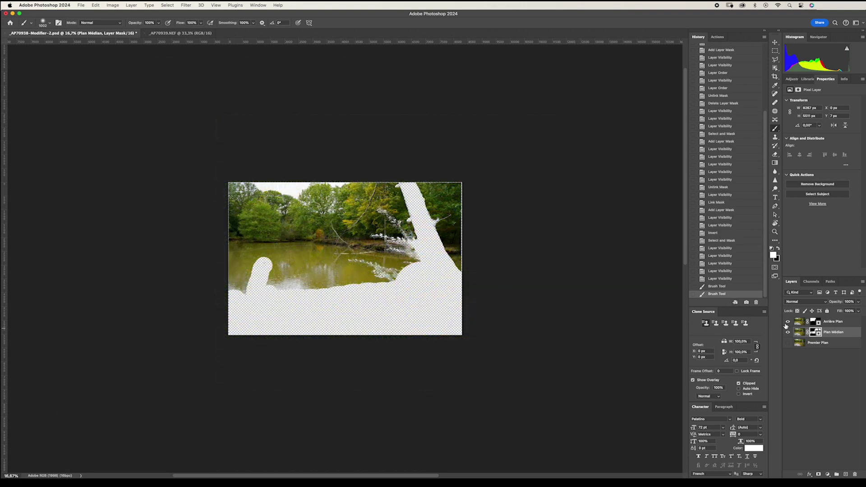
{"action": "left_click", "coordinate": [789, 344]}
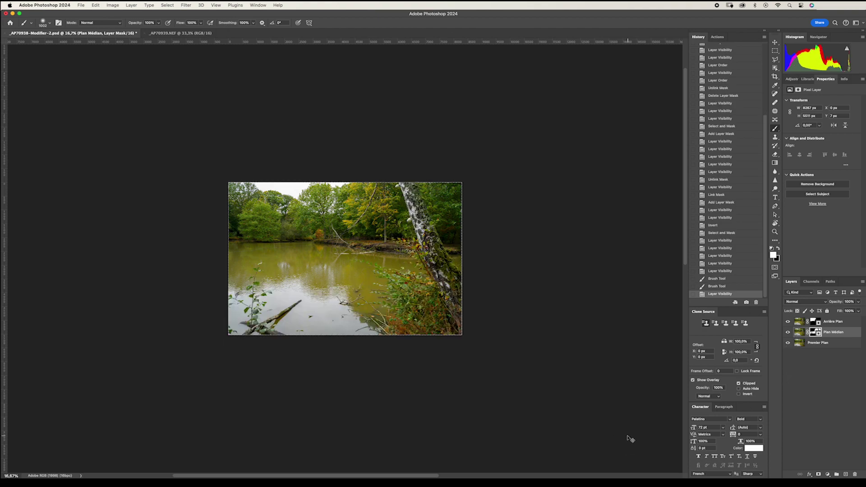
{"action": "key", "text": "super+plus"}
{"action": "key", "text": "super+plus"}
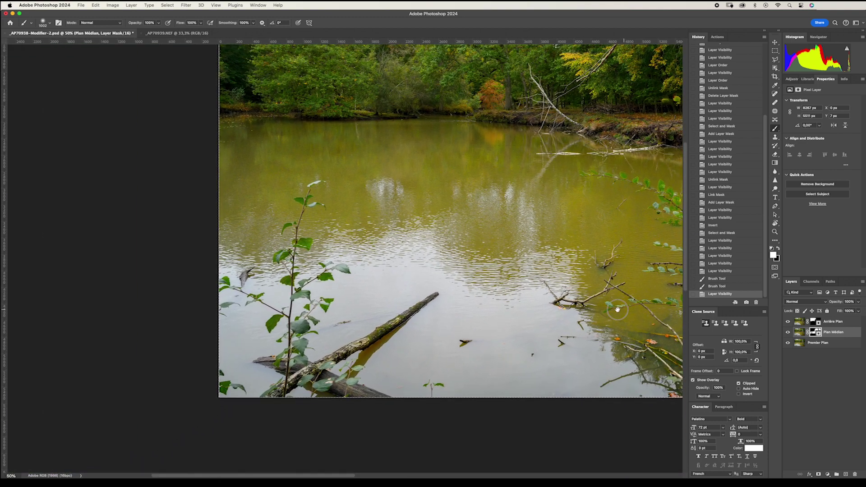
{"action": "scroll", "coordinate": [360, 288], "scroll_direction": "right", "scroll_amount": 10}
{"action": "mouse_move", "coordinate": [360, 289]}
{"action": "left_mouse_down"}
{"action": "mouse_move", "coordinate": [470, 246]}
{"action": "mouse_move", "coordinate": [405, 302]}
{"action": "mouse_move", "coordinate": [306, 330]}
{"action": "left_mouse_up"}
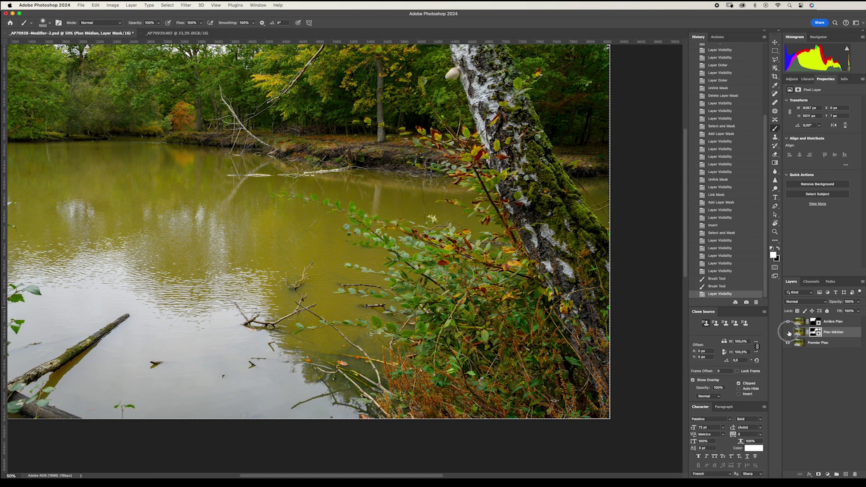
{"action": "left_click", "coordinate": [788, 333]}
{"action": "left_click", "coordinate": [788, 321]}
{"action": "left_click", "coordinate": [788, 322]}
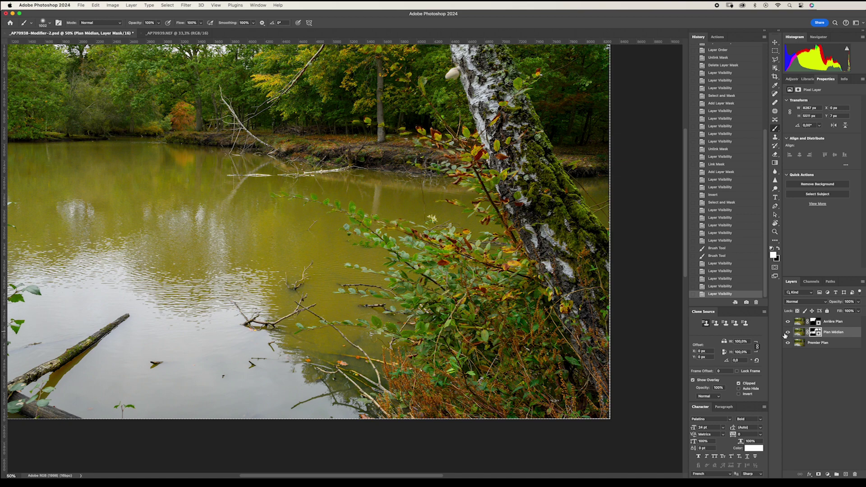
{"action": "mouse_move", "coordinate": [379, 197]}
{"action": "left_mouse_down"}
{"action": "mouse_move", "coordinate": [428, 366]}
{"action": "mouse_move", "coordinate": [585, 295]}
{"action": "left_mouse_up"}
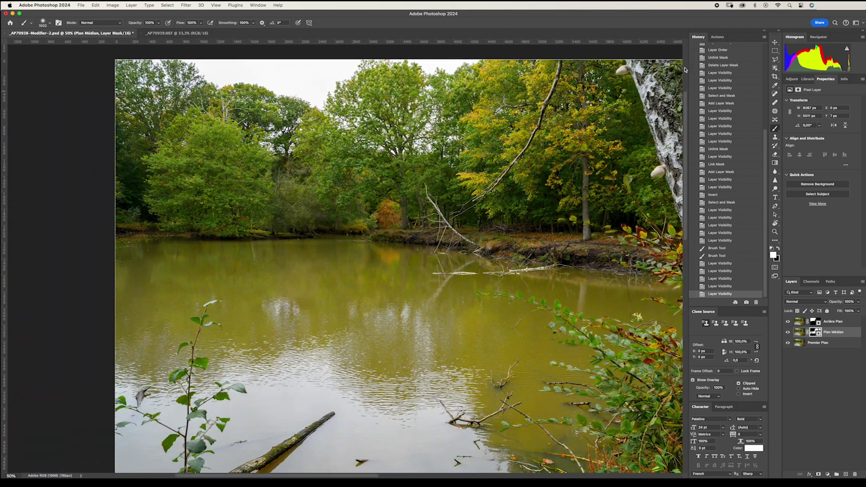